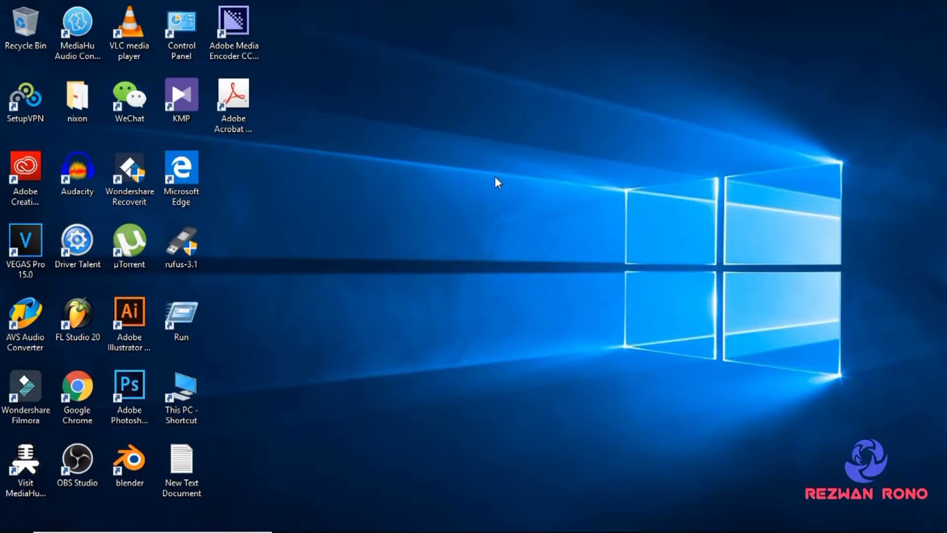
# Navigate from This PC to the Documents (H:) drive listing folder 102, Refund Money and a shortcut.
pyautogui.doubleClick(199, 389)
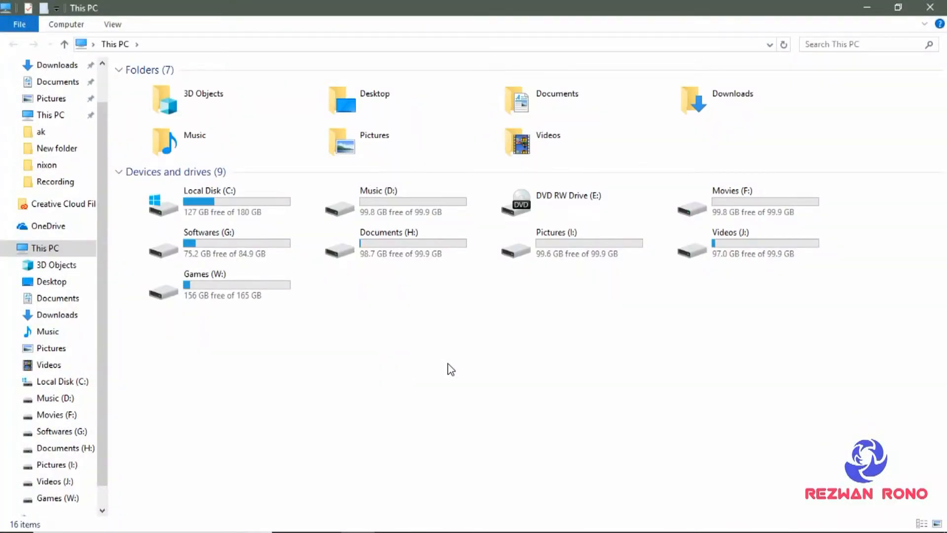
pyautogui.doubleClick(412, 240)
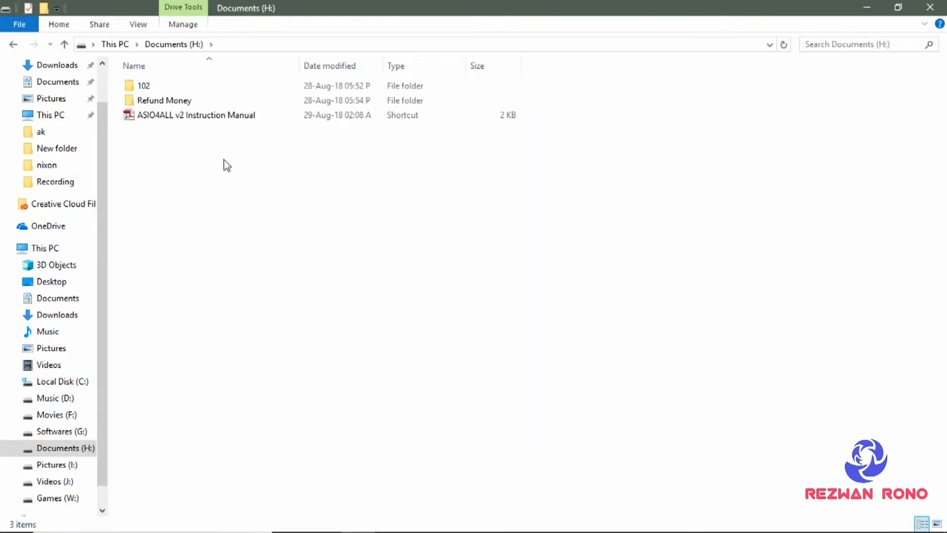
pyautogui.rightClick(158, 85)
# Set the Hidden attribute on folder 102 via Properties, applying it to subfolders and files.
pyautogui.rightClick(144, 86)
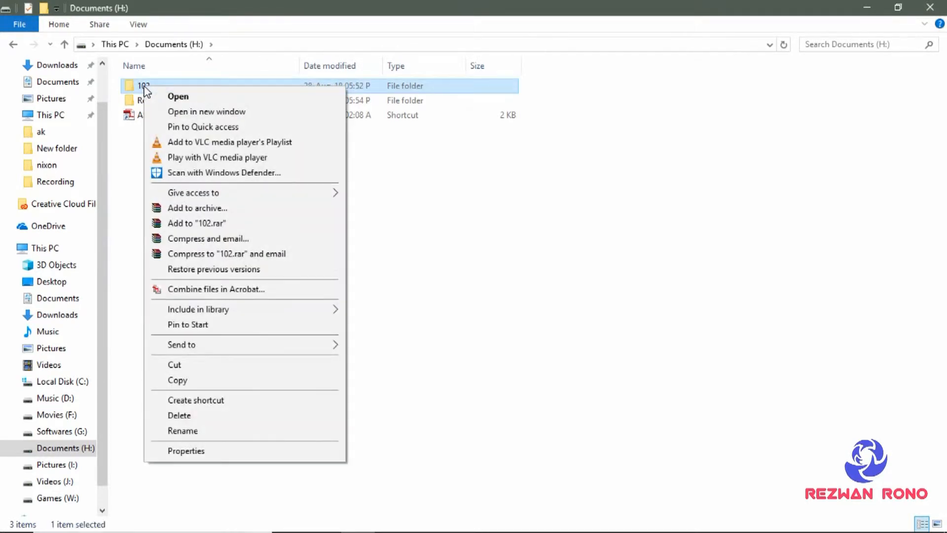
pyautogui.click(222, 451)
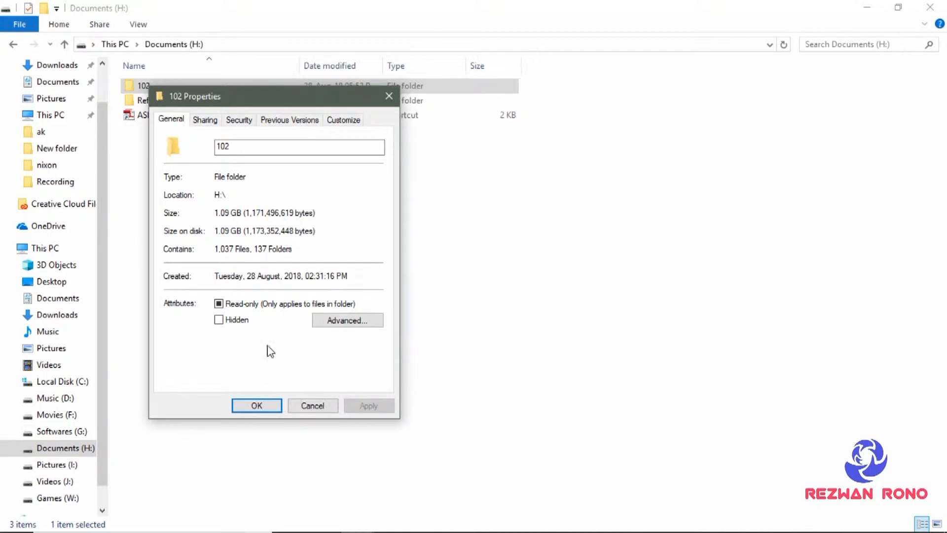
pyautogui.click(219, 320)
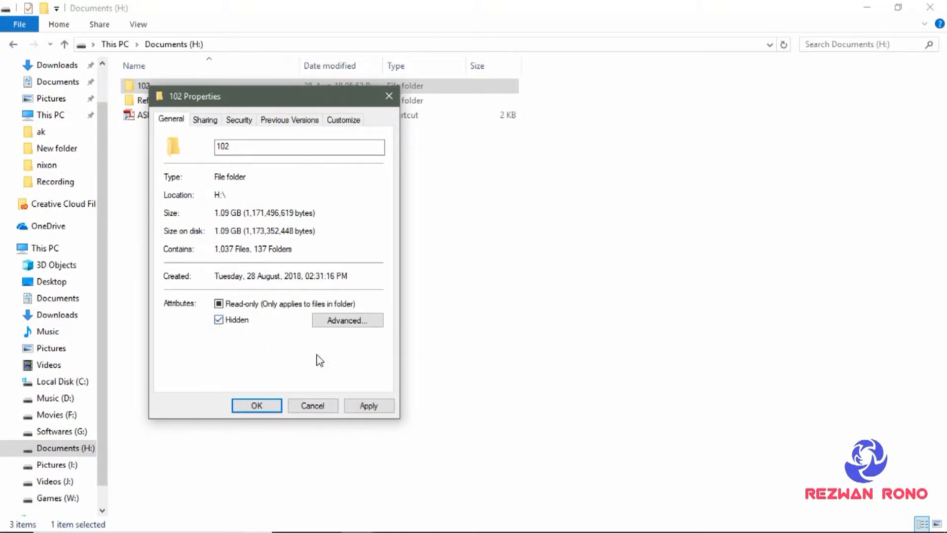
pyautogui.click(361, 408)
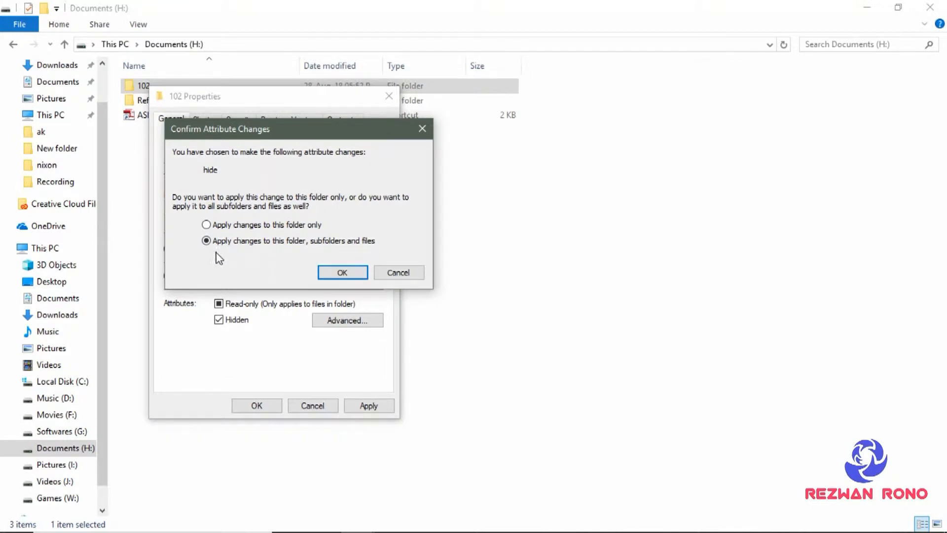
pyautogui.click(341, 273)
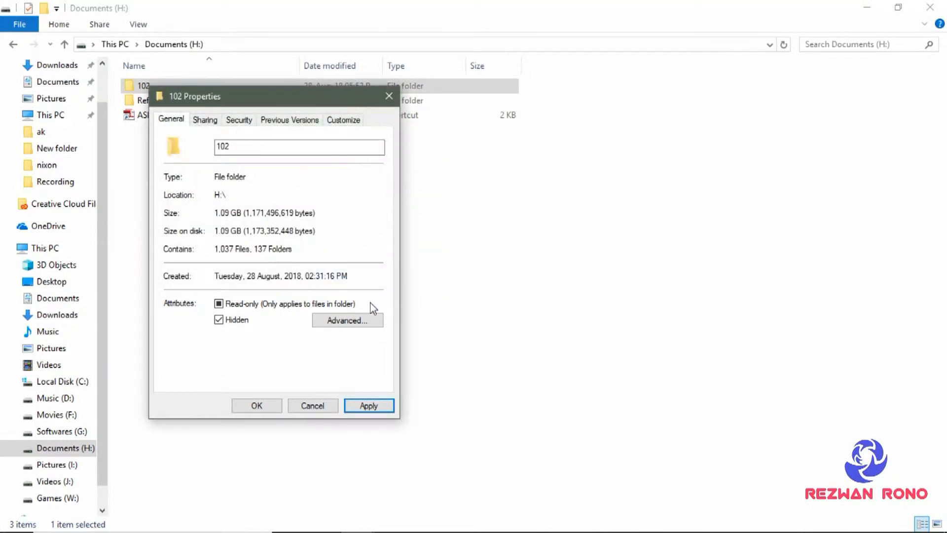
pyautogui.click(256, 405)
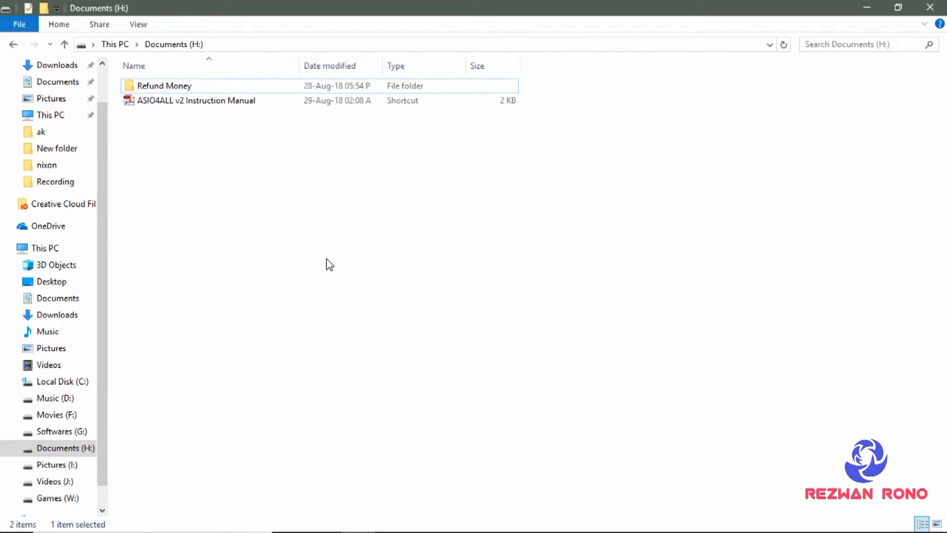
# Enable Hidden items in the View options so folder 102 reappears on H:.
pyautogui.click(138, 24)
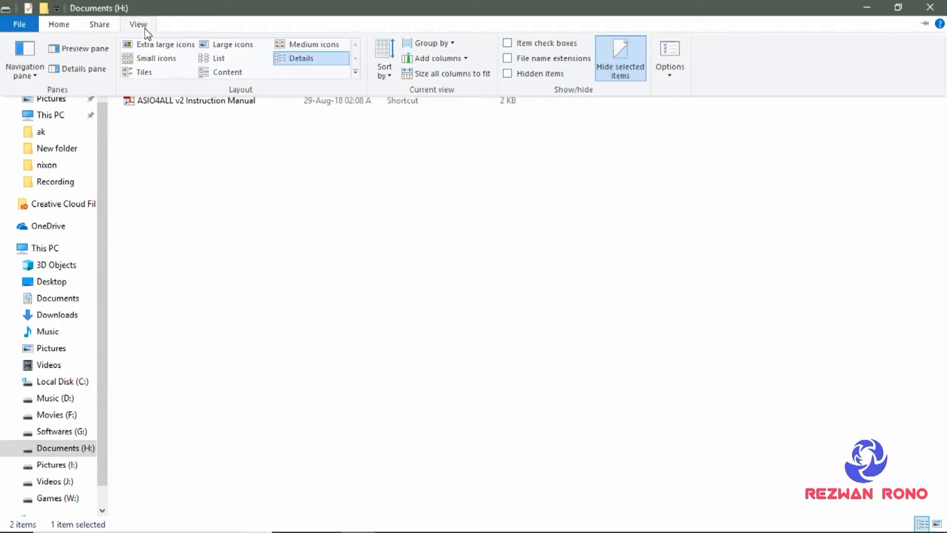
pyautogui.click(508, 73)
pyautogui.click(442, 266)
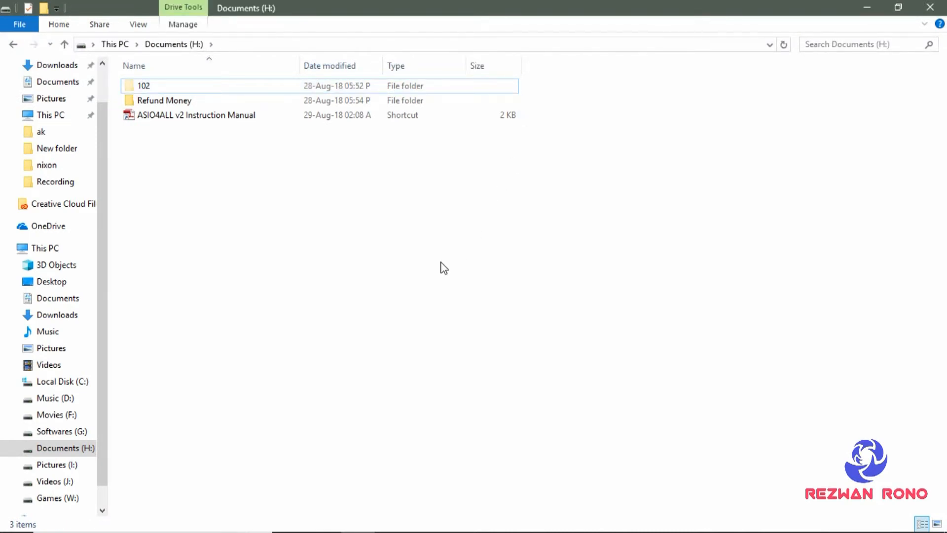
pyautogui.rightClick(155, 87)
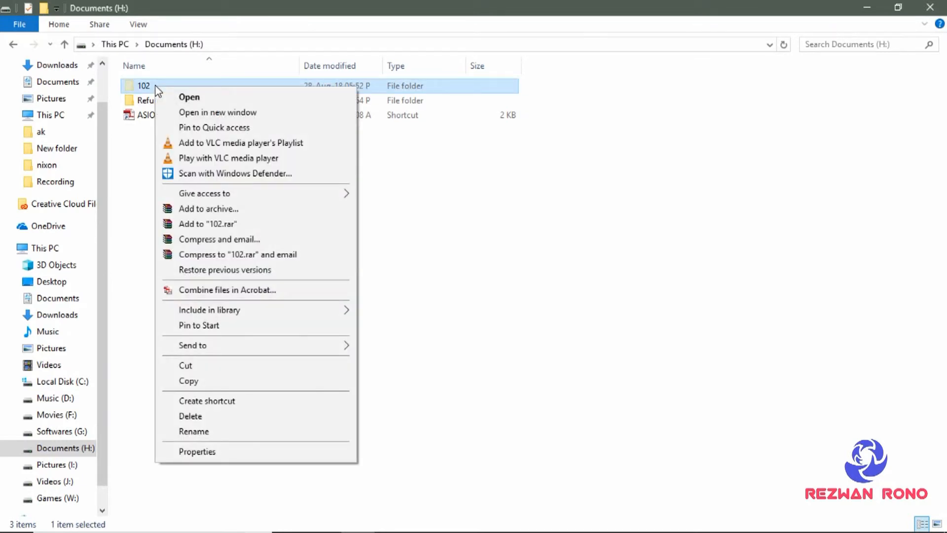
# Clear the Hidden attribute on folder 102 via Properties, applying to subfolders and files.
pyautogui.click(229, 454)
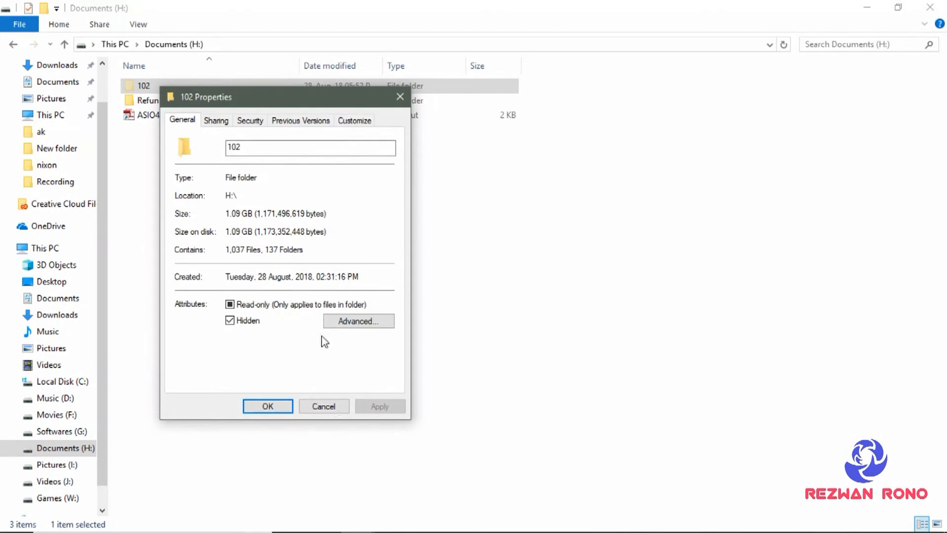
pyautogui.click(230, 321)
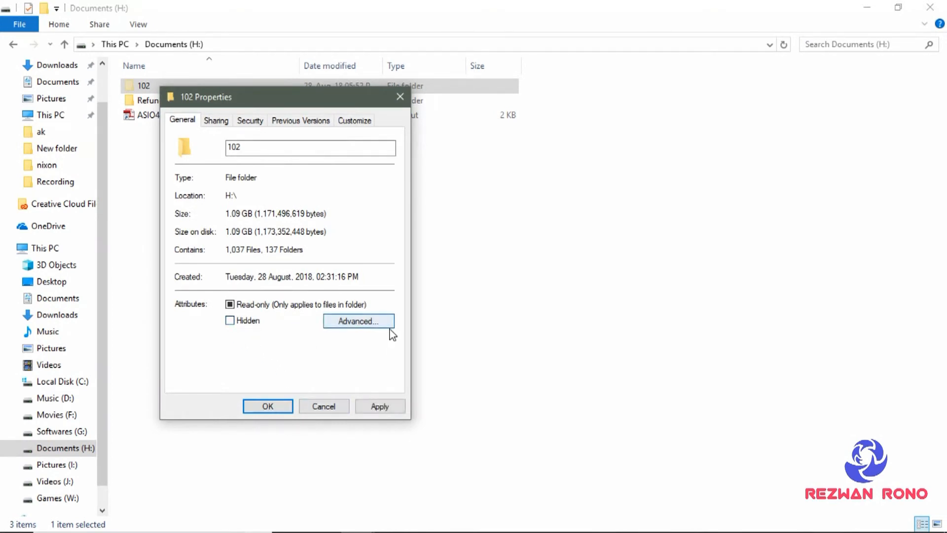
pyautogui.click(380, 406)
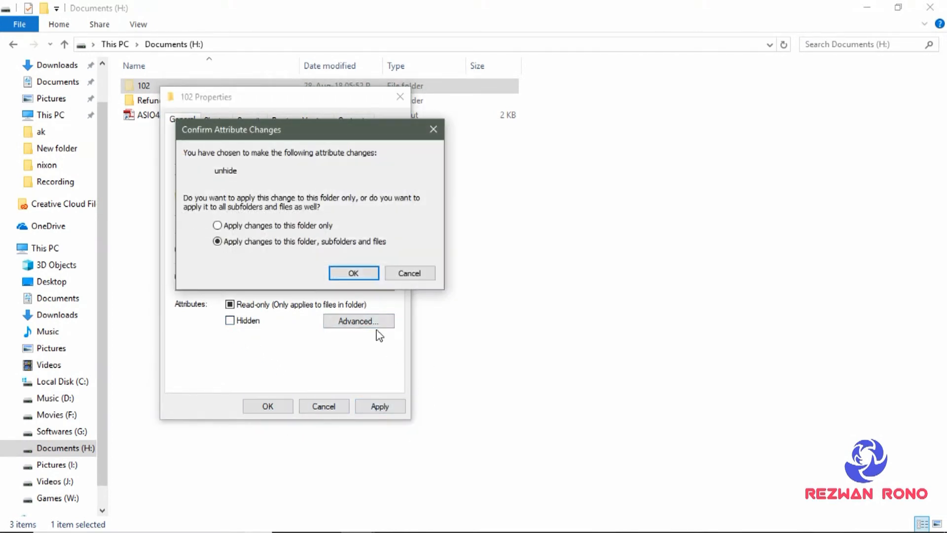
pyautogui.click(353, 273)
pyautogui.click(268, 406)
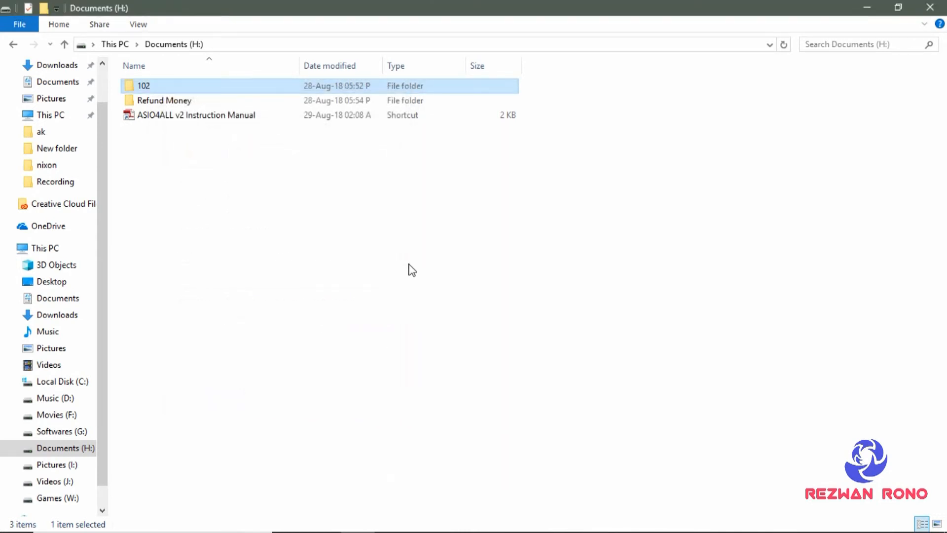
pyautogui.click(405, 269)
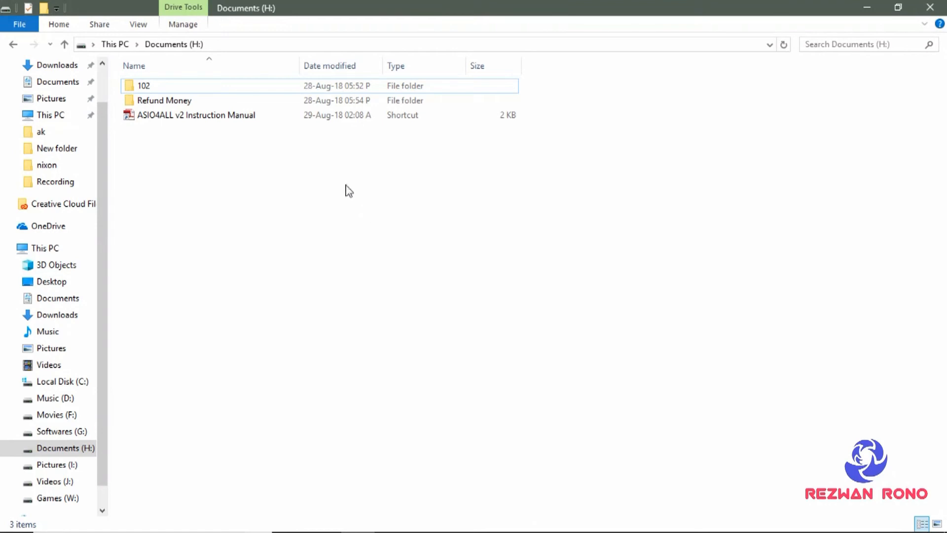
# Uncheck Hidden items in the View options; folder 102 stays listed on H:.
pyautogui.click(138, 25)
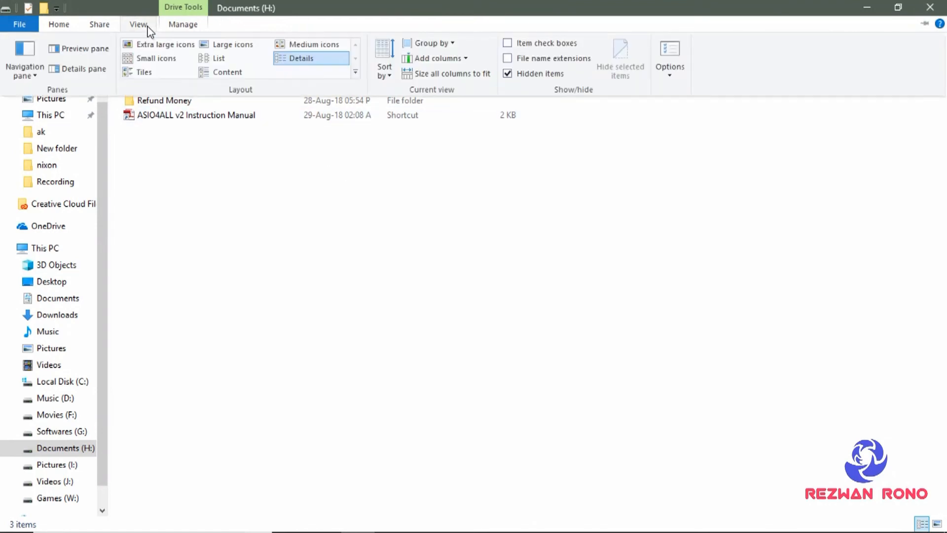
pyautogui.click(508, 74)
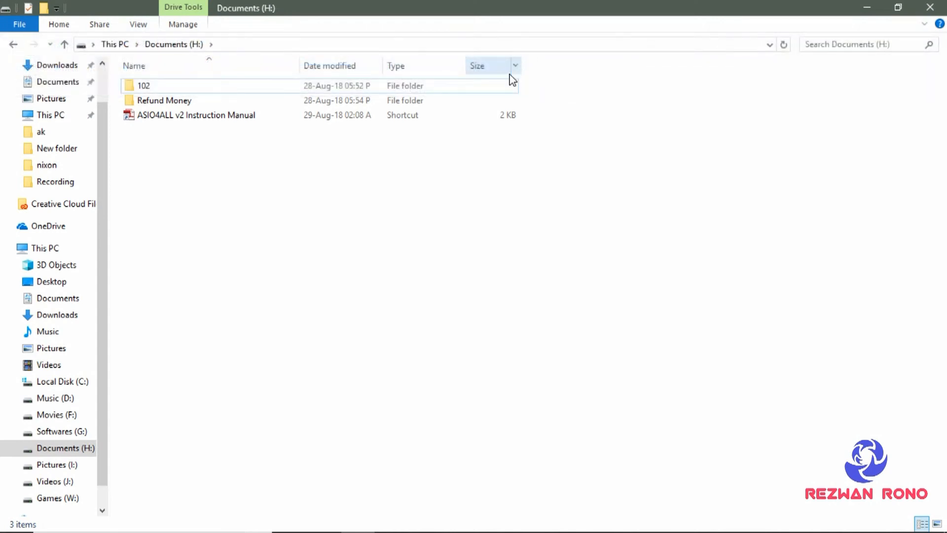